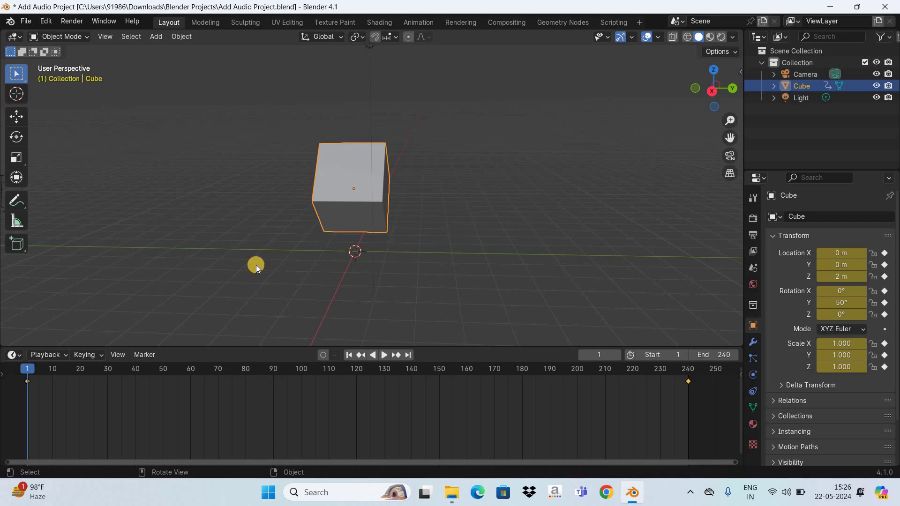
Step: Preview the cube's rotation animation, turn on auto-keying, and rewind to frame 1
{"action": "key", "text": "space"}
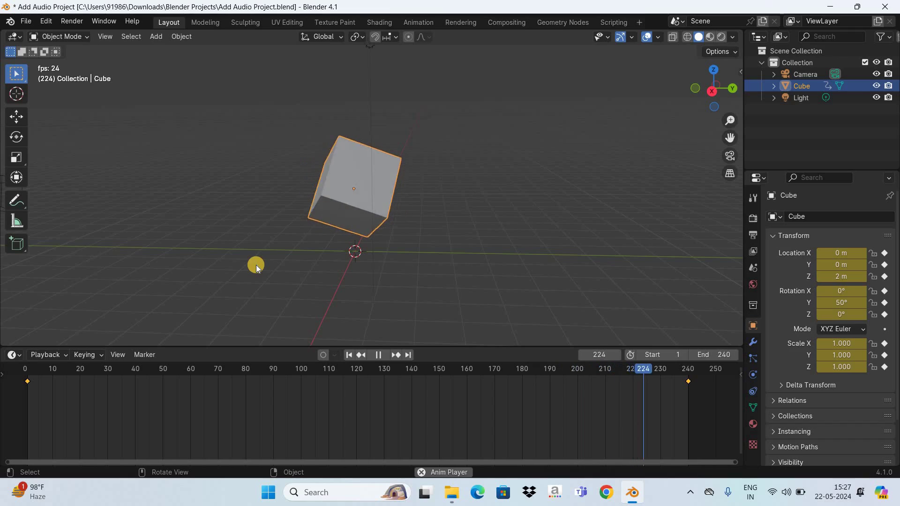
{"action": "key", "text": "space"}
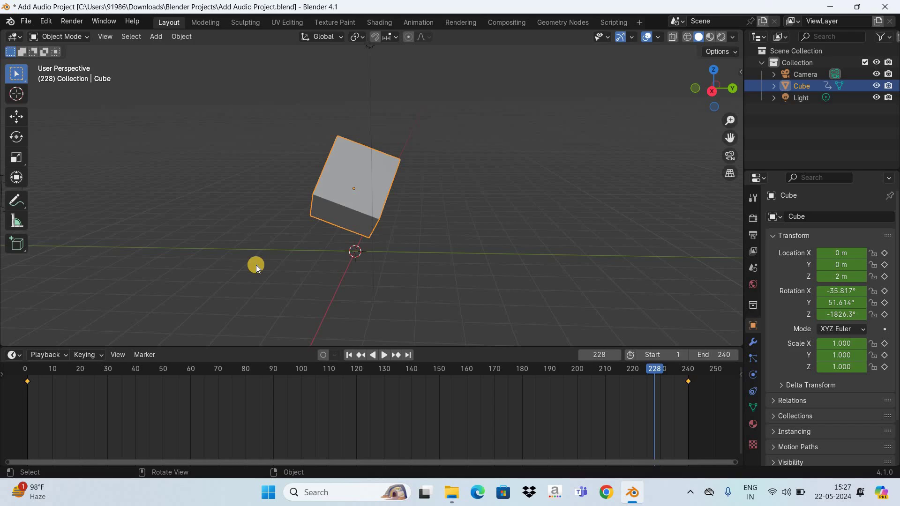
{"action": "left_click", "coordinate": [348, 356]}
{"action": "key", "text": "shift+Left"}
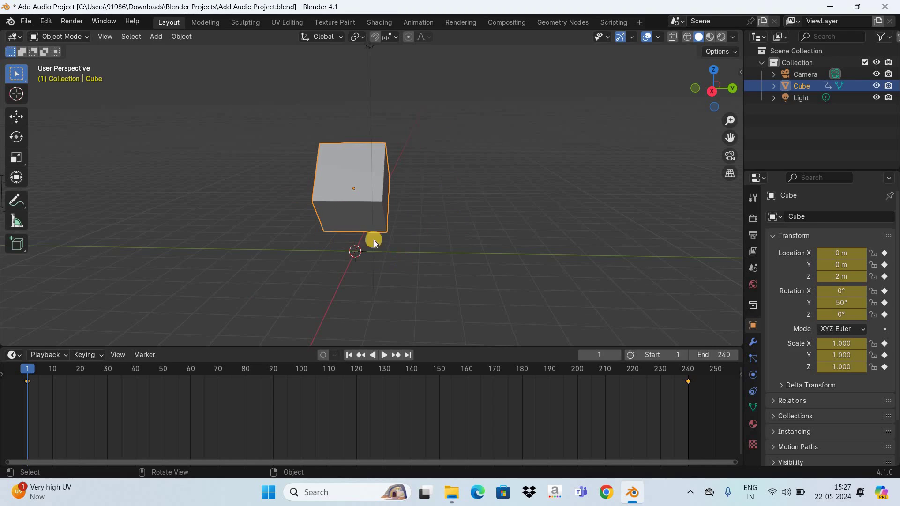
Step: Change the render output path from /tmp to Downloads/Blender Output, keeping PNG RGBA format
{"action": "left_click", "coordinate": [753, 237]}
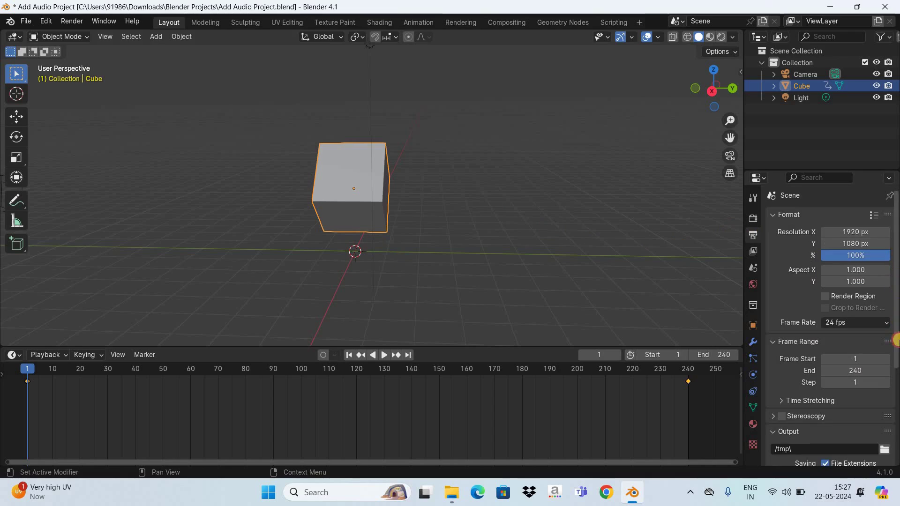
{"action": "scroll", "coordinate": [892, 361], "scroll_direction": "down", "scroll_amount": 6}
{"action": "scroll", "coordinate": [881, 311], "scroll_direction": "down", "scroll_amount": 1}
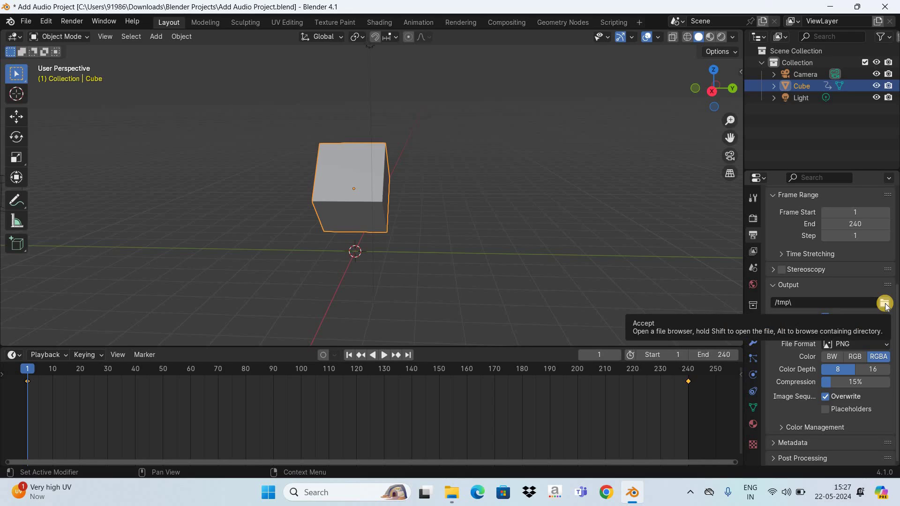
{"action": "left_click", "coordinate": [884, 303]}
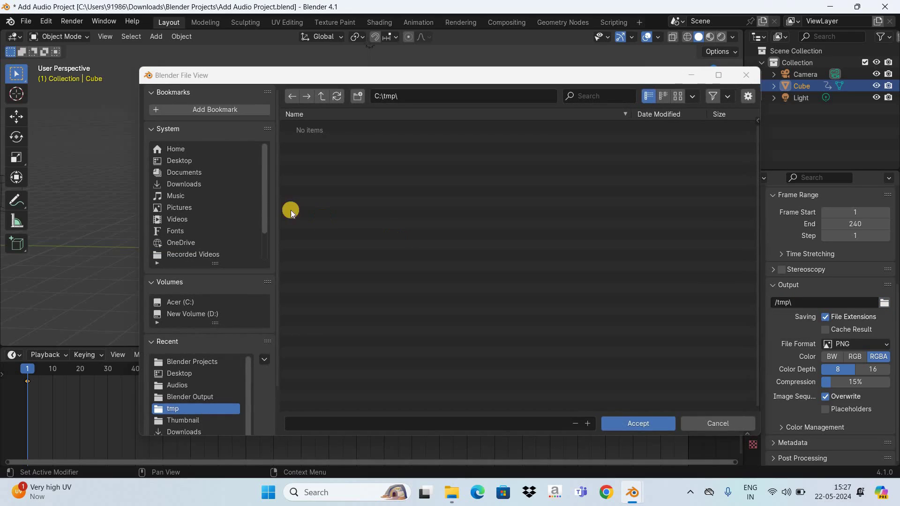
{"action": "left_click", "coordinate": [192, 188]}
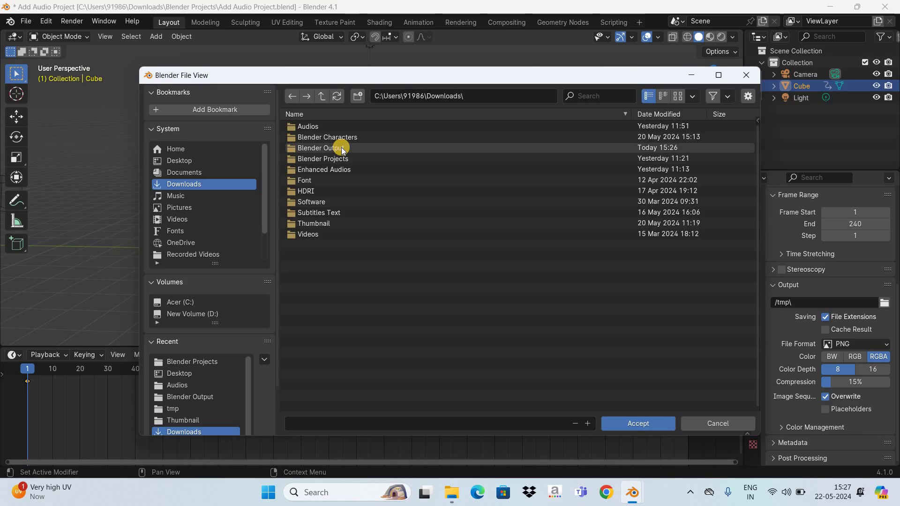
{"action": "double_click", "coordinate": [342, 149]}
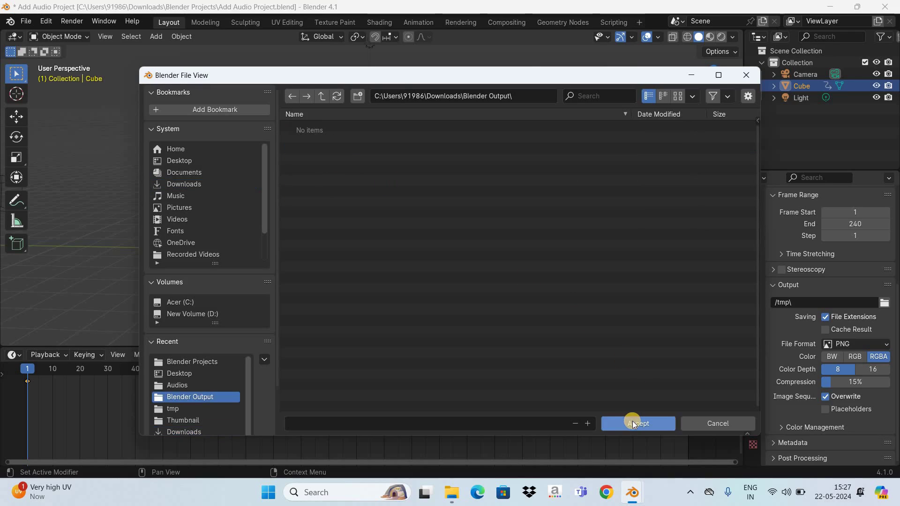
{"action": "key", "text": "Return"}
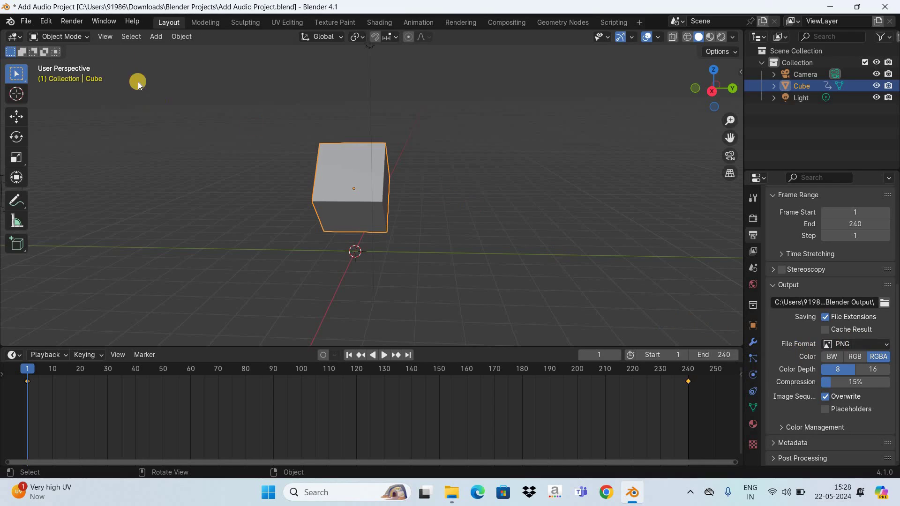
Step: Render the 240-frame cube animation to Blender Output, then close the render window
{"action": "left_click", "coordinate": [72, 22]}
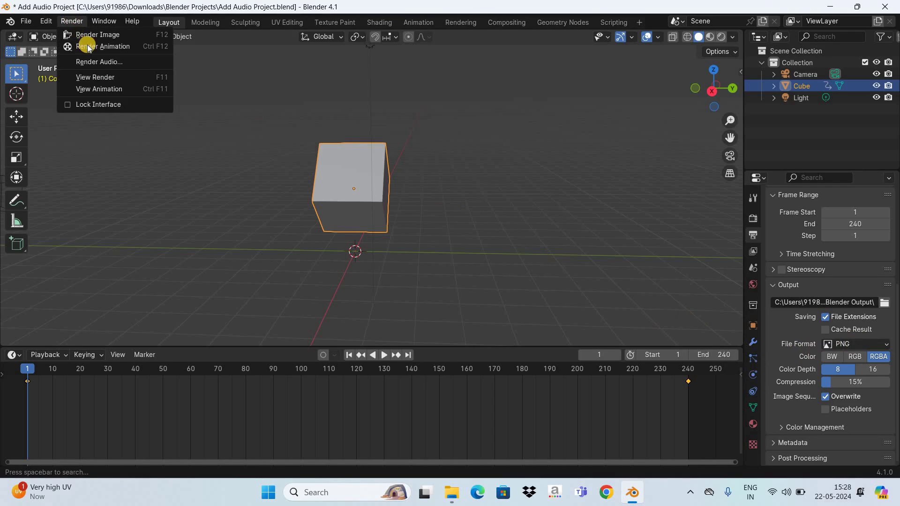
{"action": "left_click", "coordinate": [138, 46]}
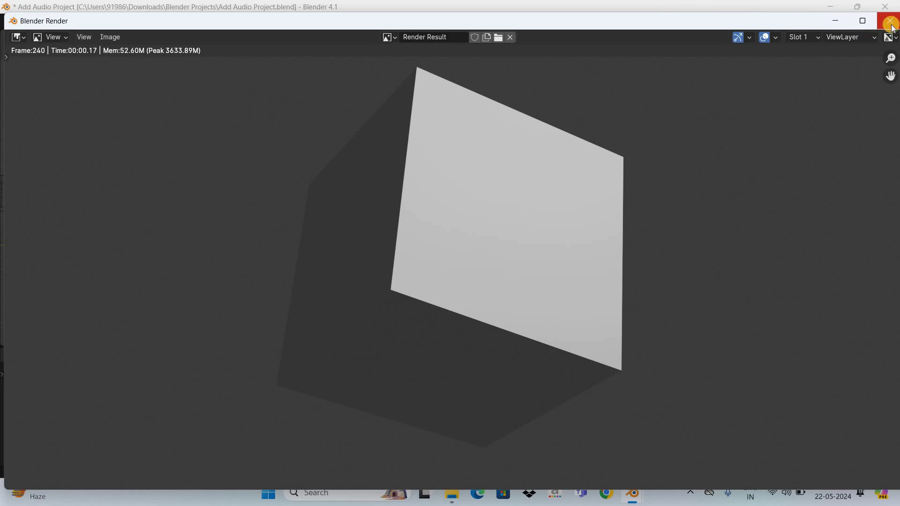
{"action": "key", "text": "Escape"}
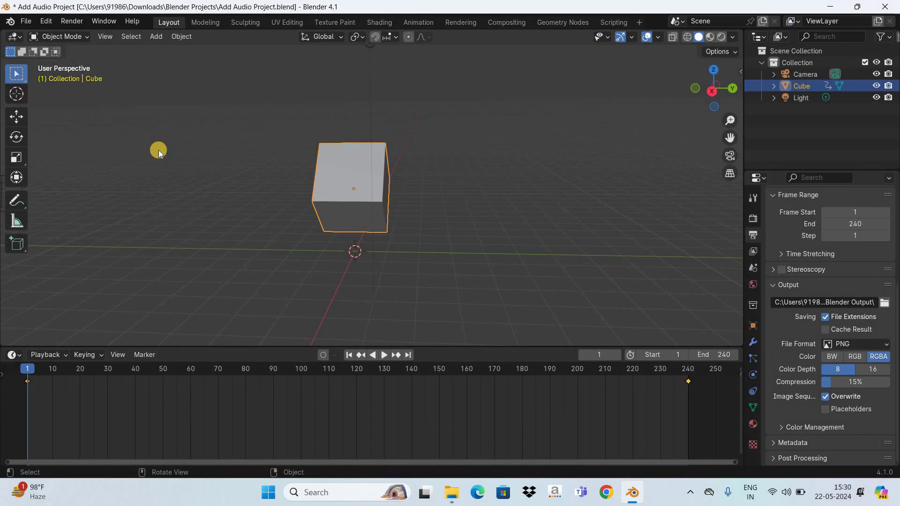
Step: Create a new file from the Video Editing template without saving the cube project
{"action": "left_click", "coordinate": [25, 22]}
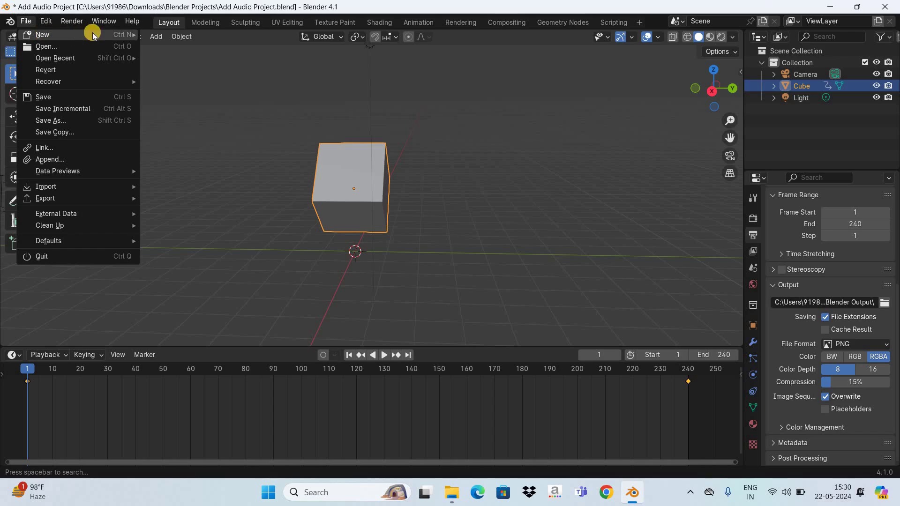
{"action": "mouse_move", "coordinate": [92, 35]}
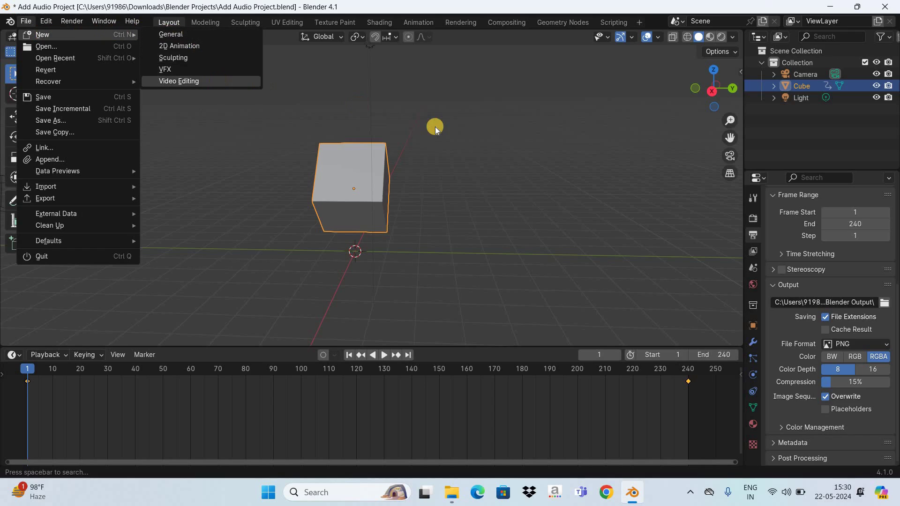
{"action": "key", "text": "Return"}
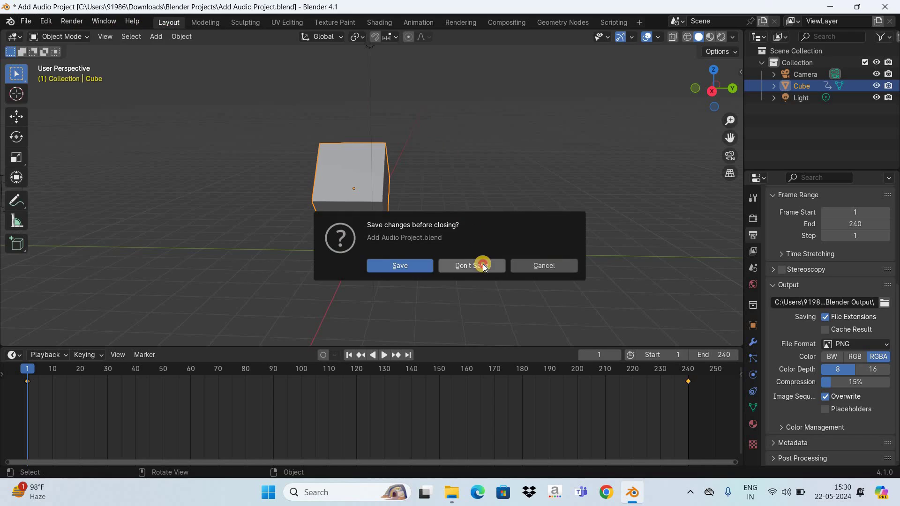
{"action": "left_click", "coordinate": [484, 266]}
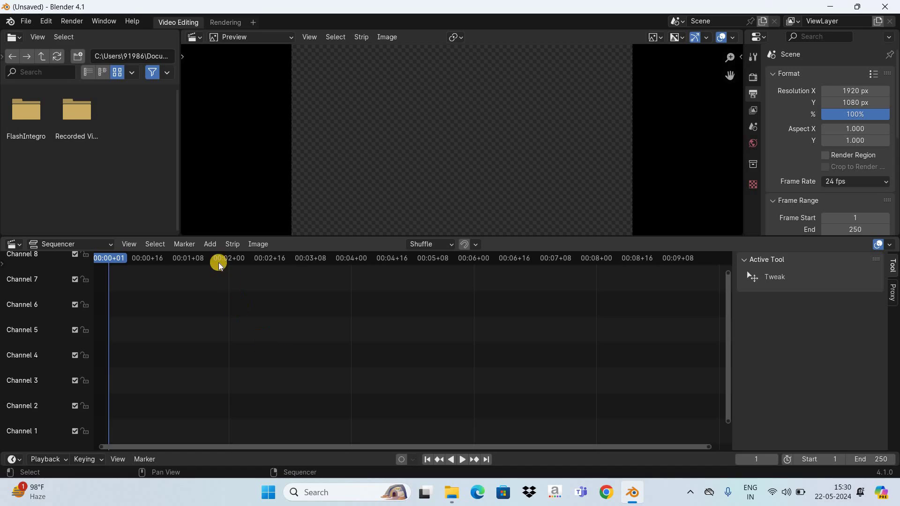
Step: Add all 240 rendered PNGs from Downloads/Blender Output as one image strip on channel 1
{"action": "left_click", "coordinate": [210, 244]}
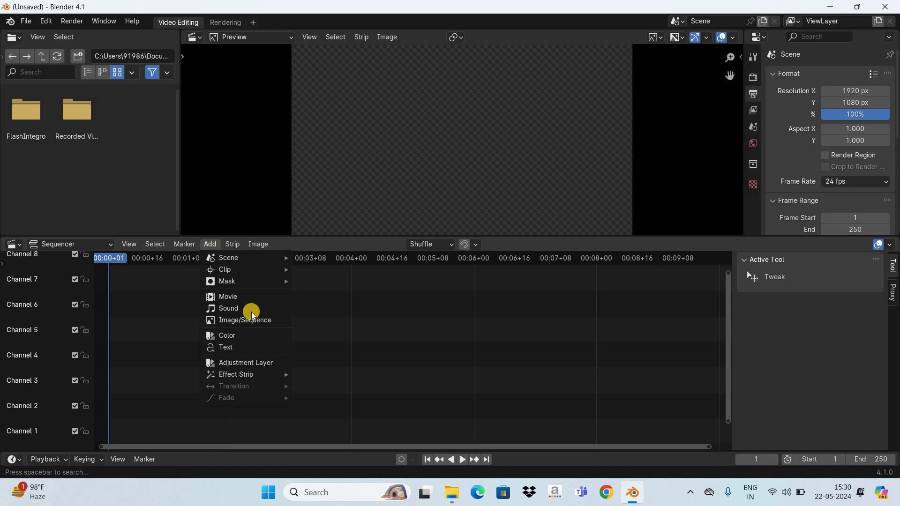
{"action": "left_click", "coordinate": [274, 323]}
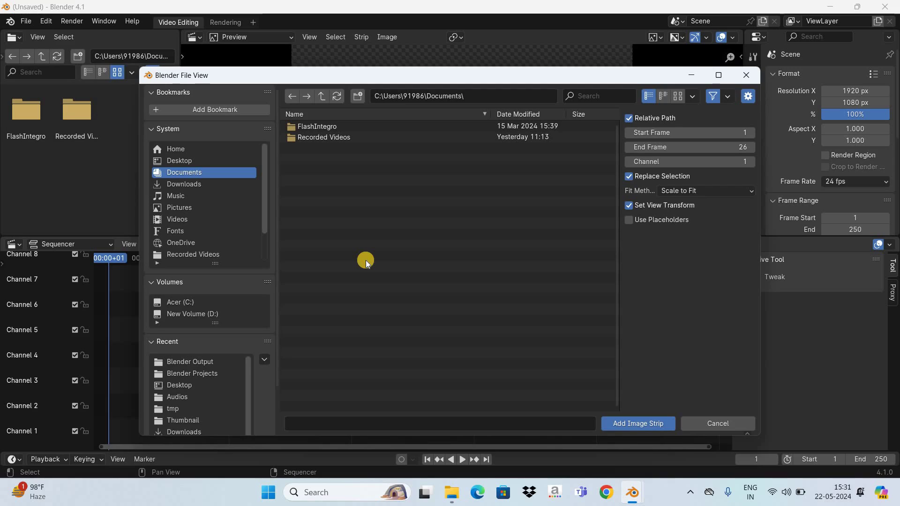
{"action": "left_click", "coordinate": [197, 186]}
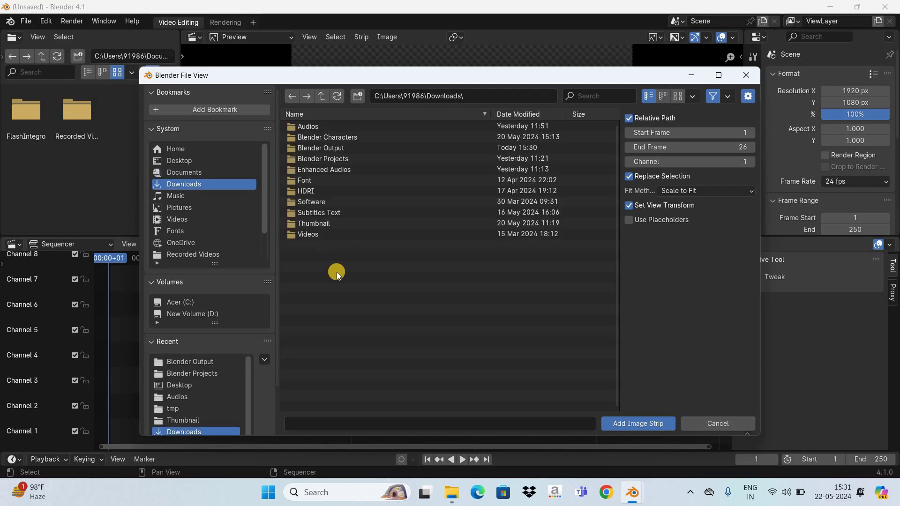
{"action": "double_click", "coordinate": [354, 147]}
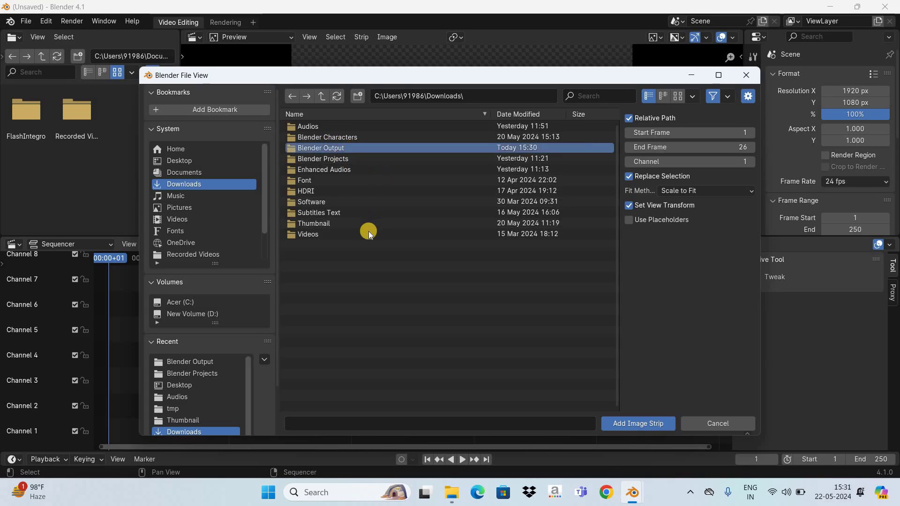
{"action": "left_click", "coordinate": [326, 126]}
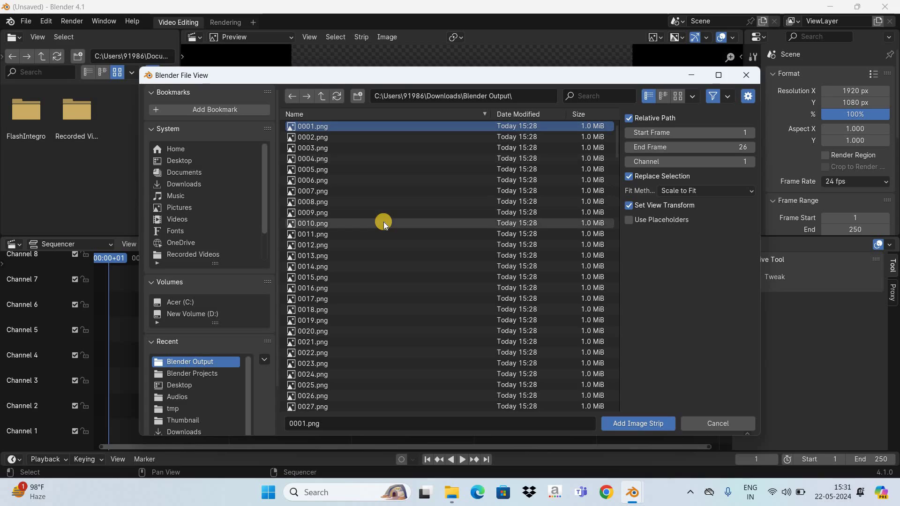
{"action": "key", "text": "a"}
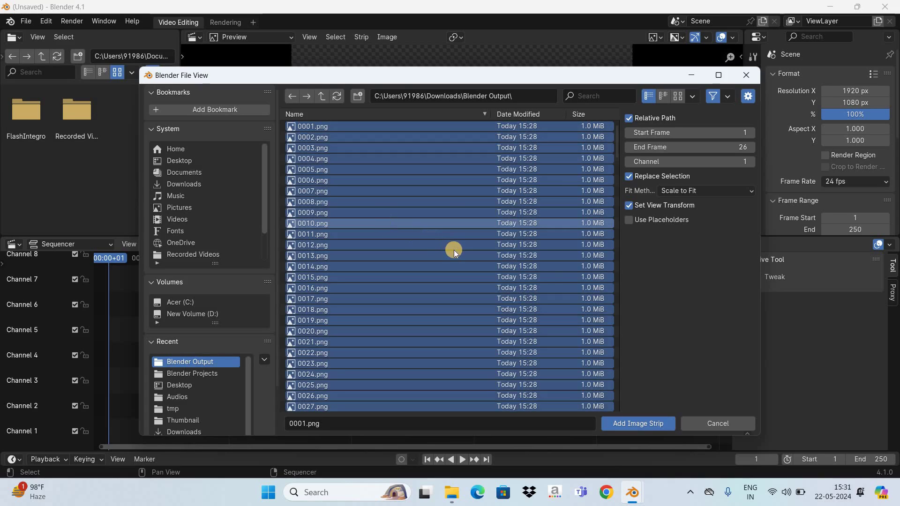
{"action": "left_click", "coordinate": [657, 425]}
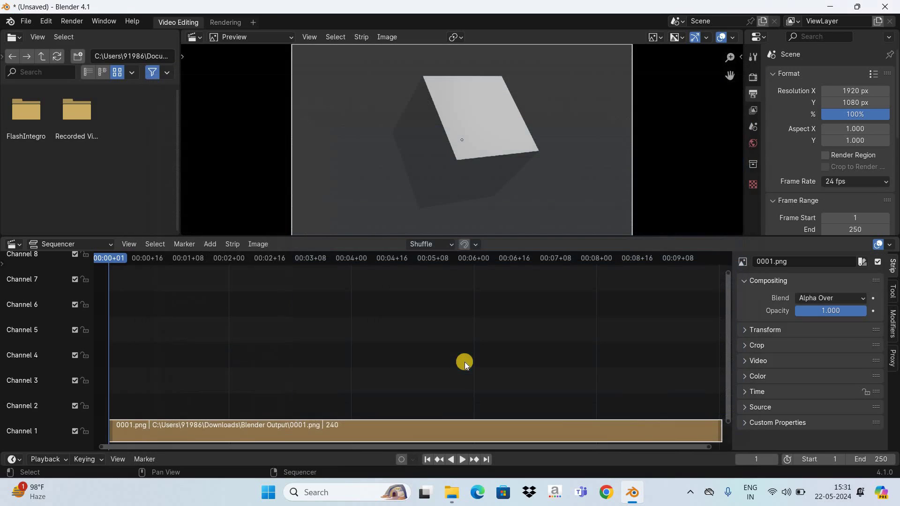
{"action": "key", "text": "Home"}
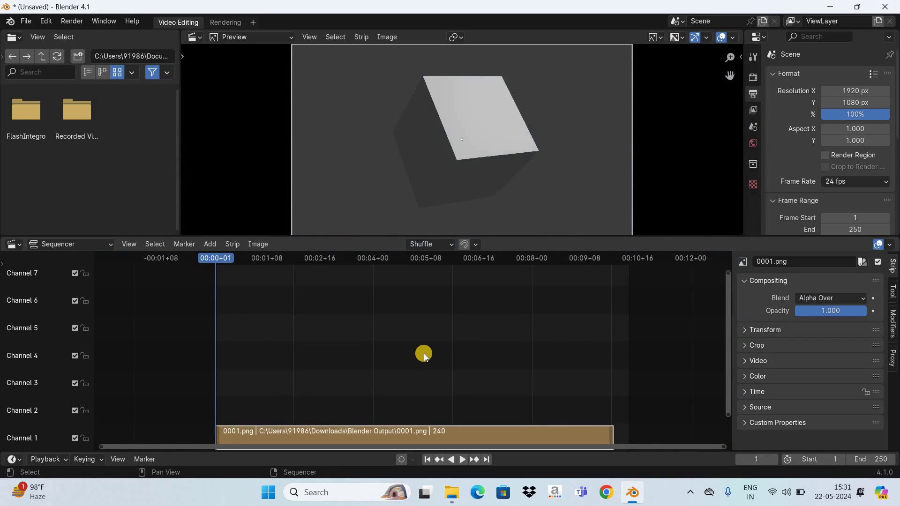
{"action": "key", "text": "space"}
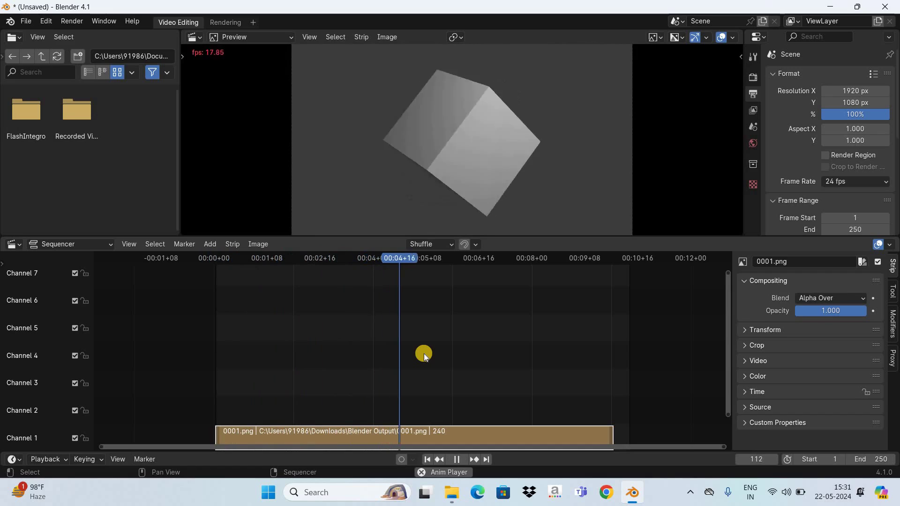
{"action": "key", "text": "space"}
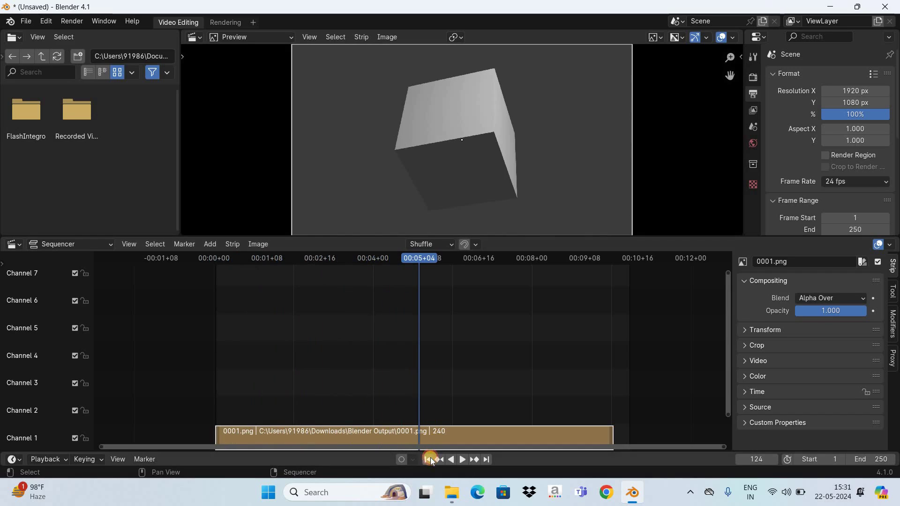
{"action": "key", "text": "shift+Left"}
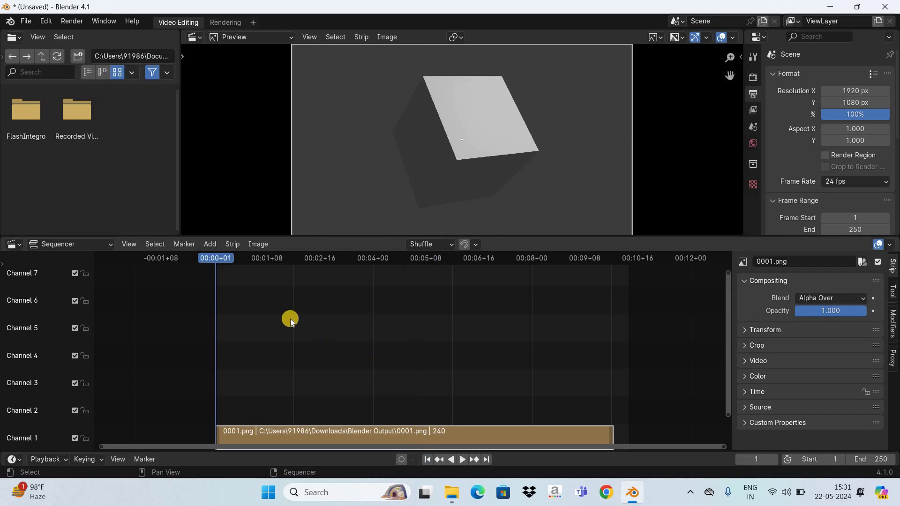
Step: Add Downloads/Audios/One Step Closer Shorter Version.mp3 as a sound strip on channel 2
{"action": "left_click", "coordinate": [211, 244]}
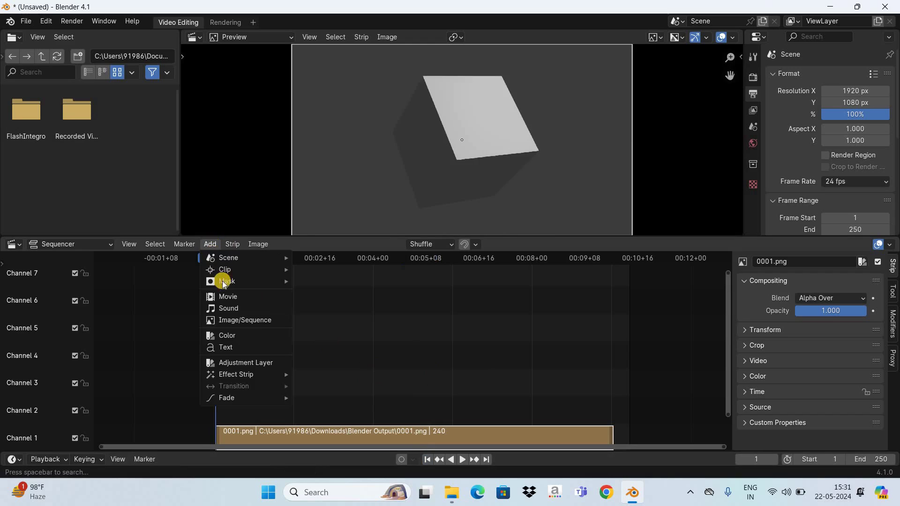
{"action": "left_click", "coordinate": [261, 311]}
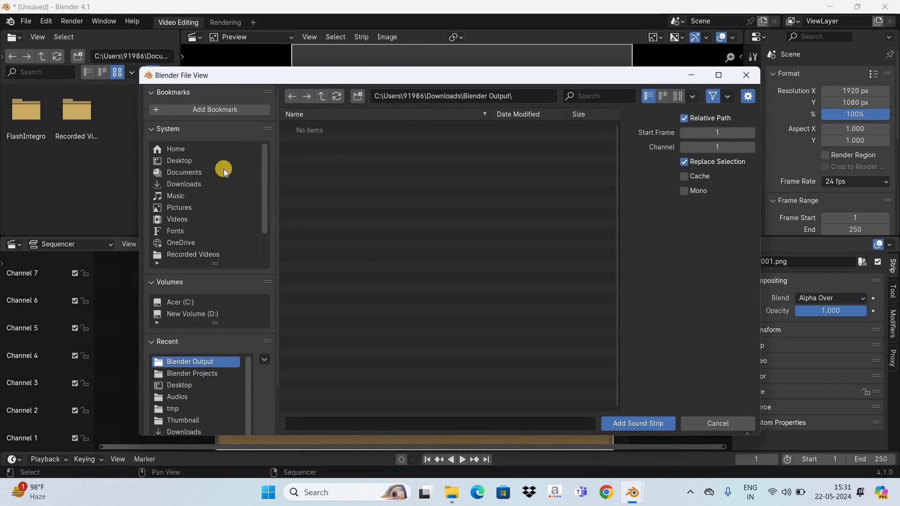
{"action": "left_click", "coordinate": [203, 185]}
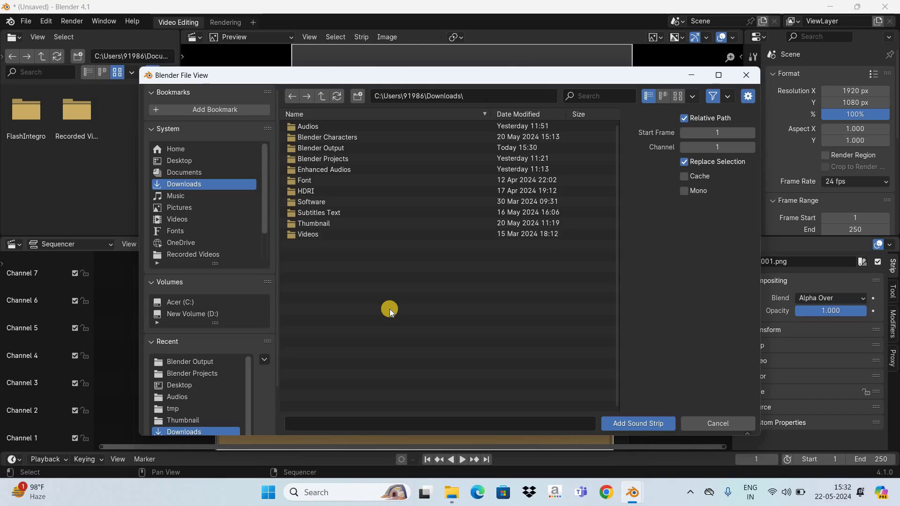
{"action": "left_click", "coordinate": [333, 129]}
{"action": "left_click", "coordinate": [373, 137]}
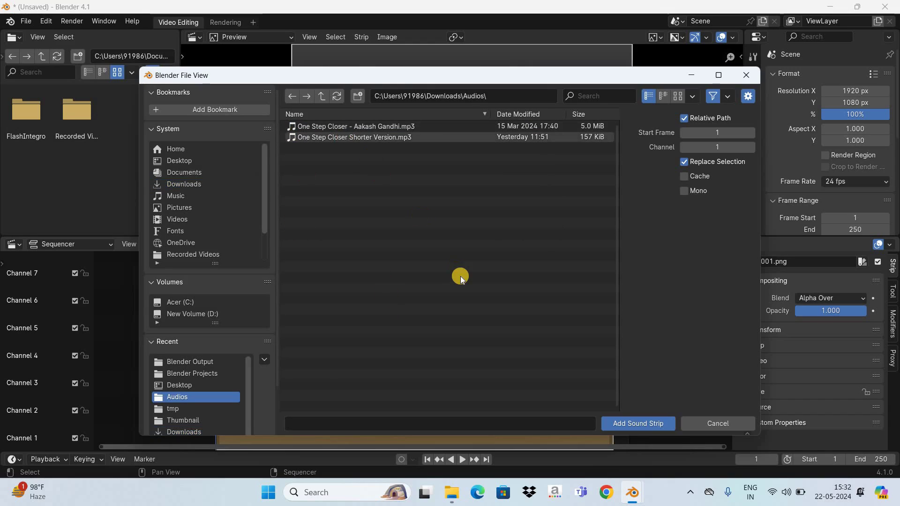
{"action": "left_click", "coordinate": [655, 424]}
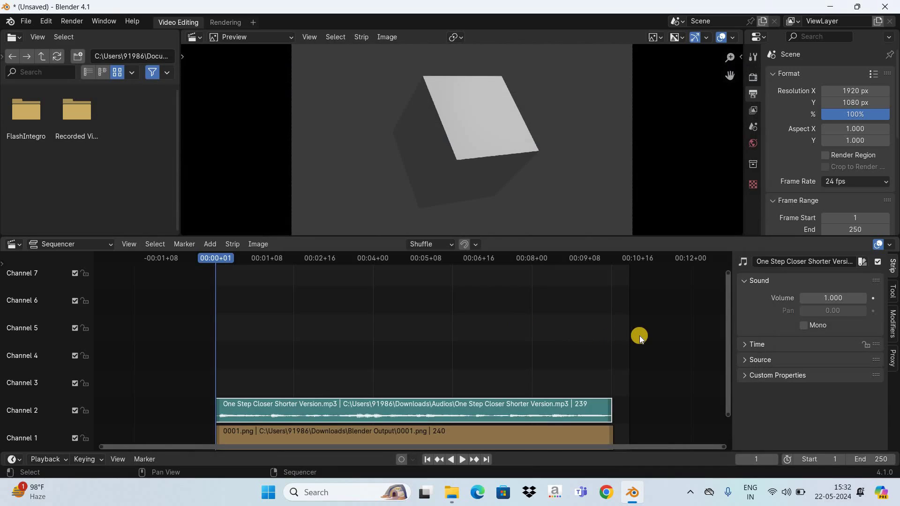
Step: Play the cube strip with its soundtrack past frame 240, then stop at frame 247
{"action": "key", "text": "space"}
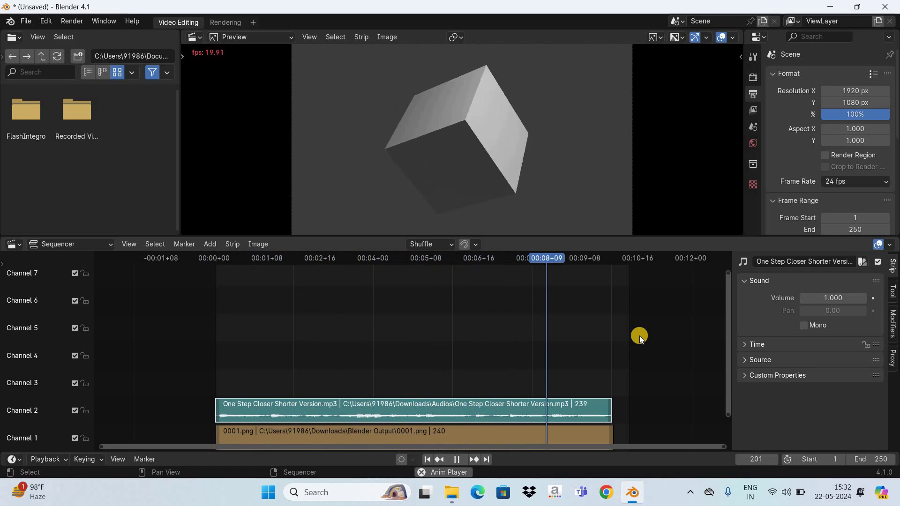
{"action": "key", "text": "space"}
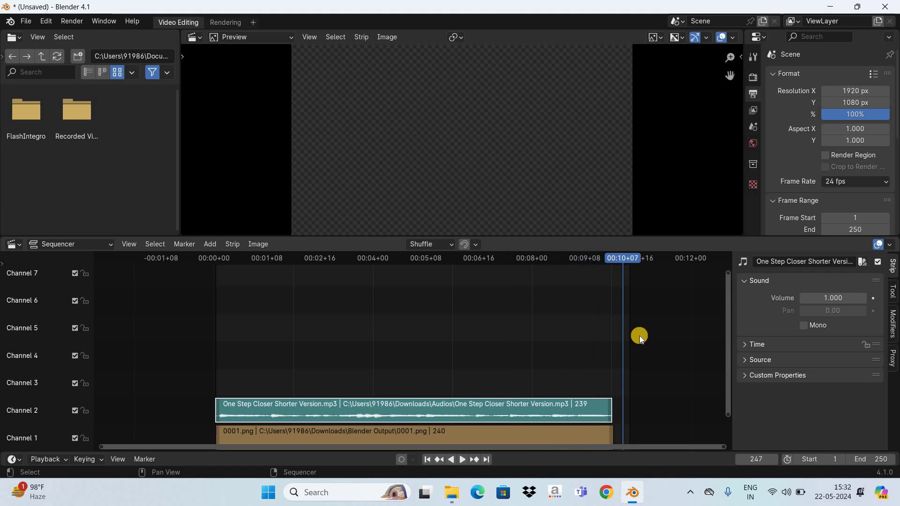